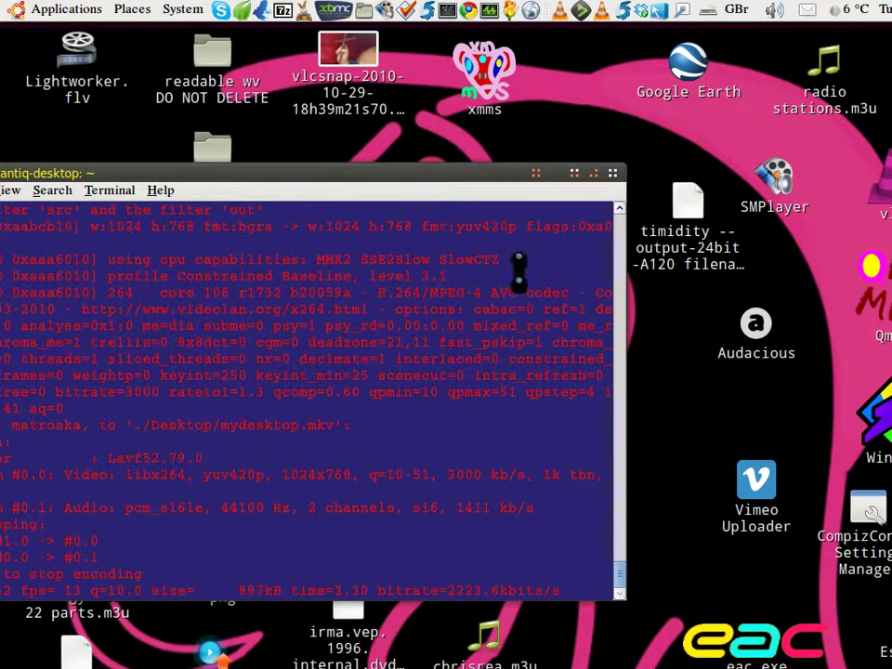
- Minimise the terminal window to reveal the GNOME desktop
click(612, 174)
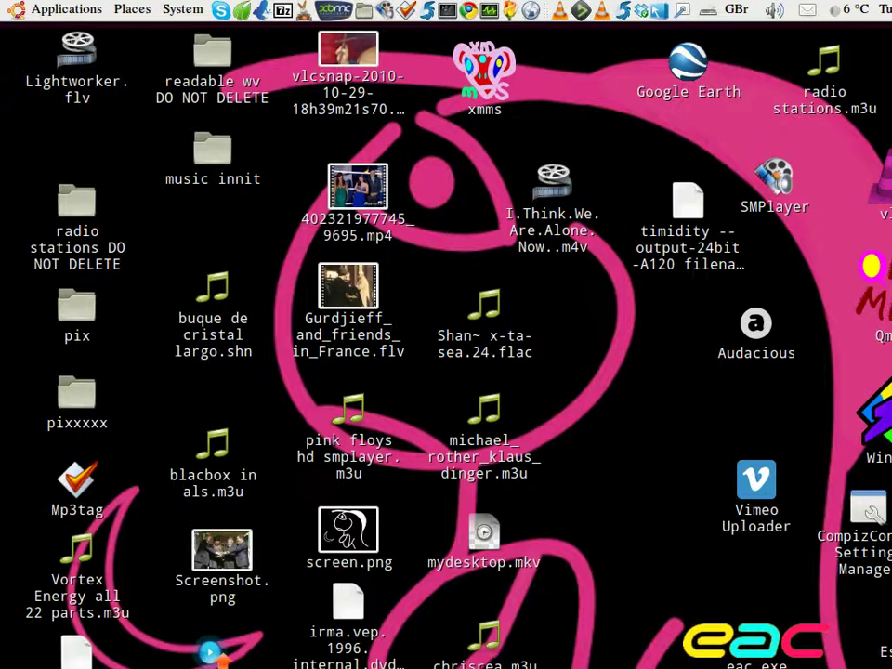
- Review SHOUTcast's player settings in Firefox, then open the New Age genre's station list
click(210, 652)
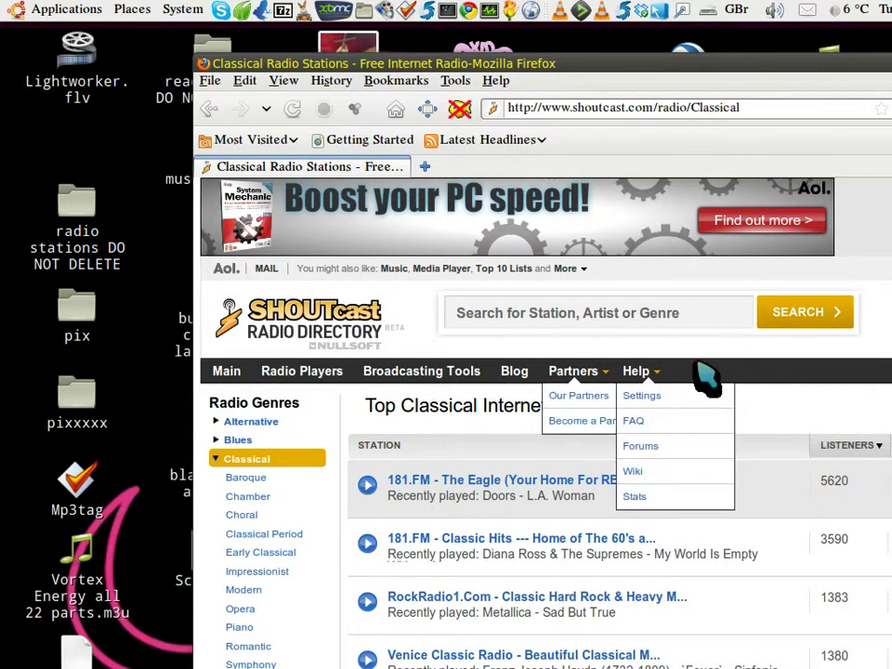
mouse_move(650, 381)
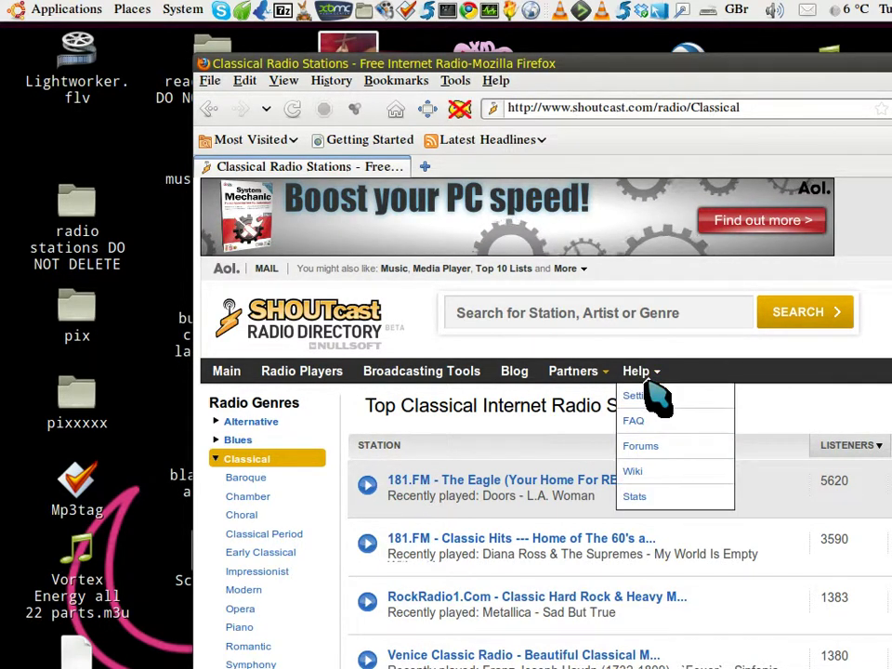
click(650, 400)
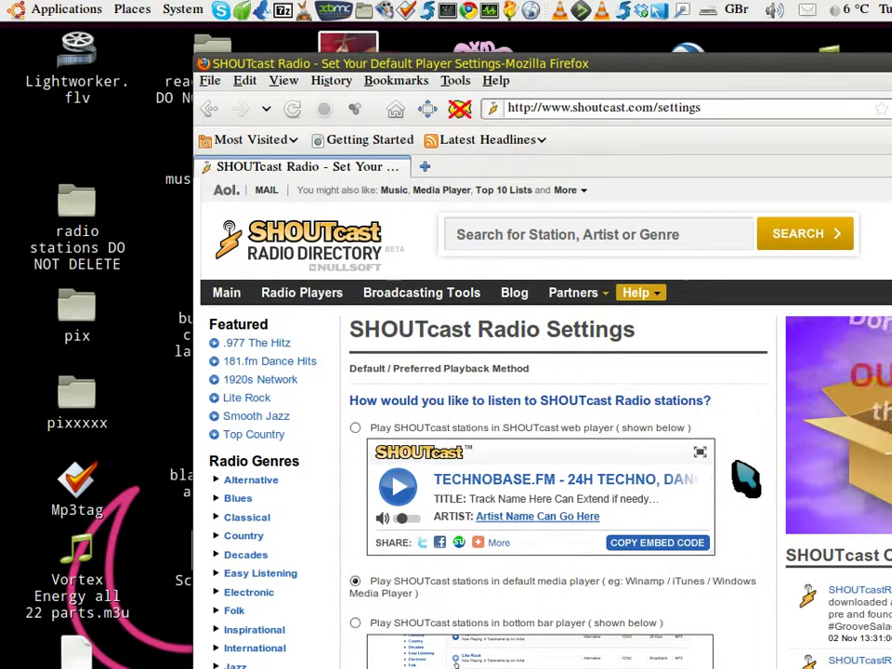
scroll(404, 617, down, 3)
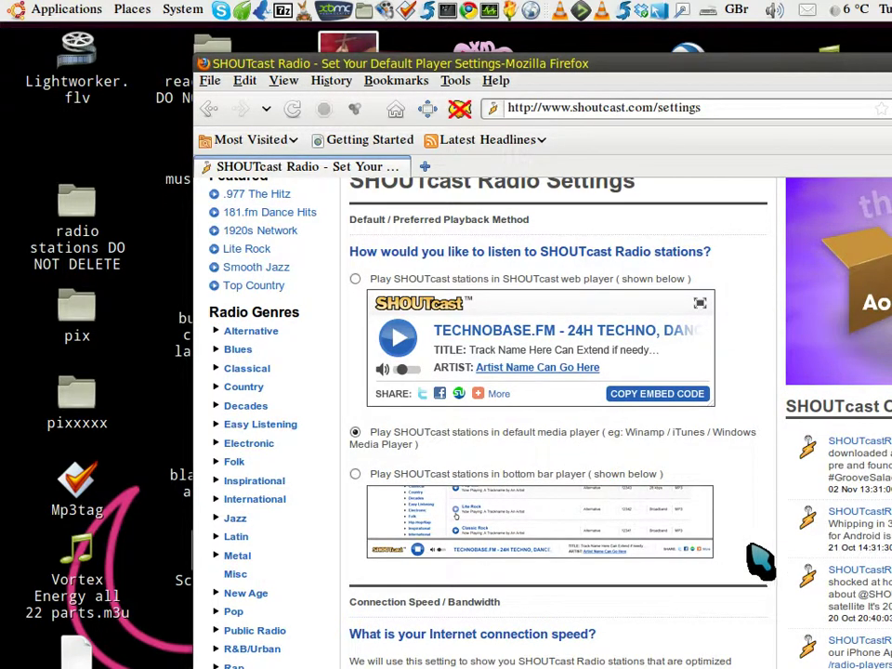
scroll(650, 645, down, 5)
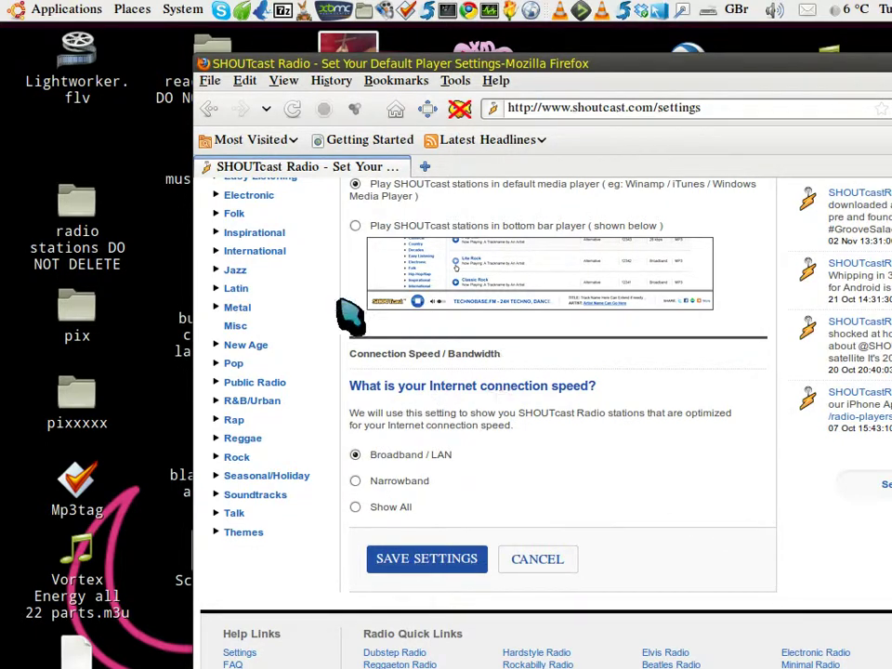
click(239, 351)
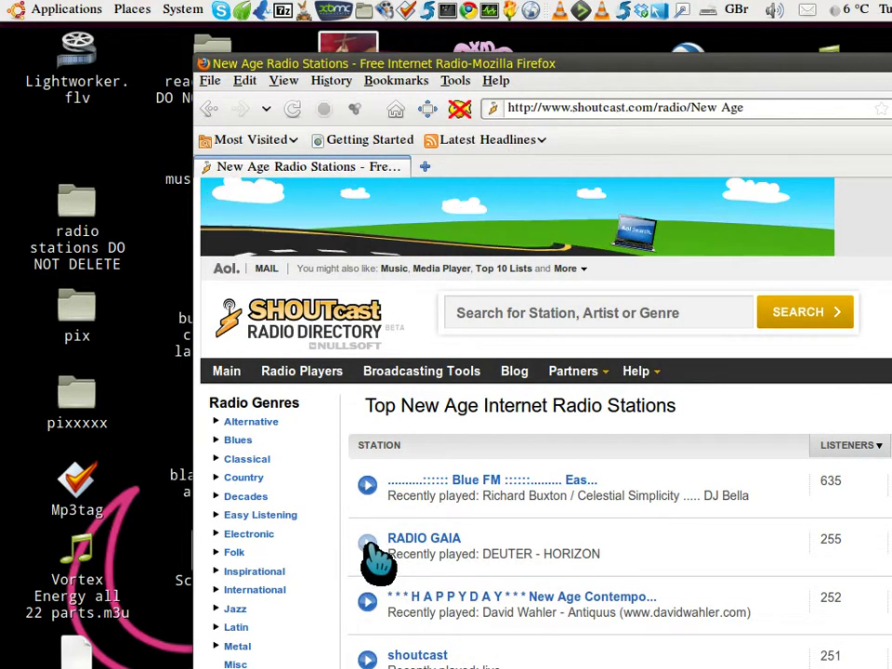
- Play RADIO GAIA, opening its tune-in file with deadbeef as the player
click(369, 546)
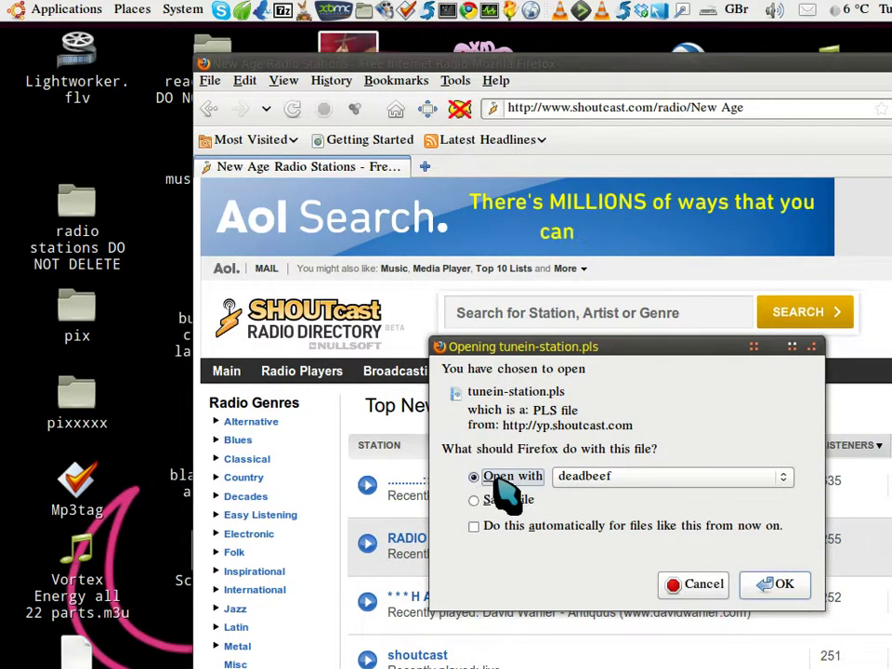
click(785, 478)
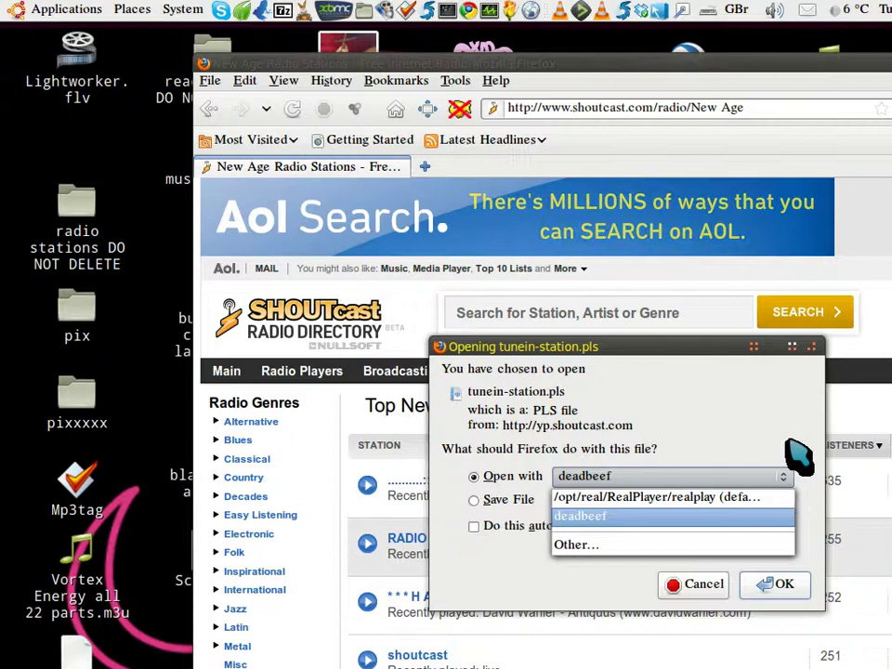
click(790, 516)
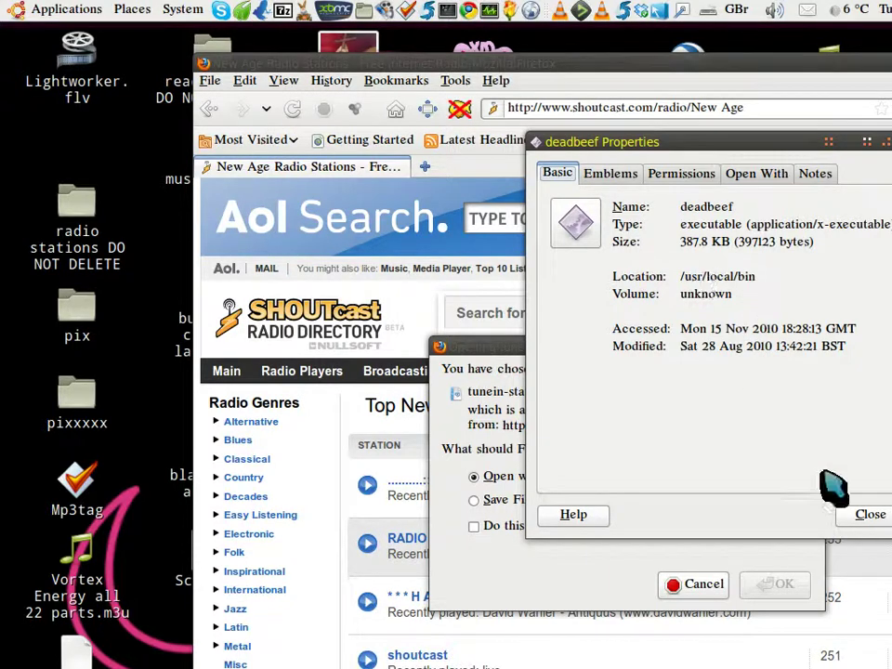
click(869, 515)
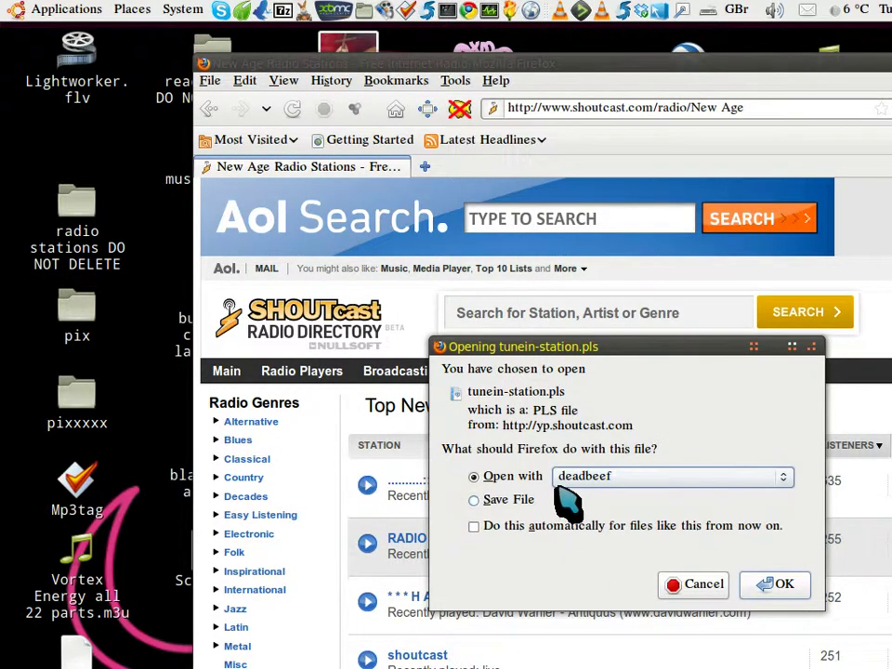
click(781, 585)
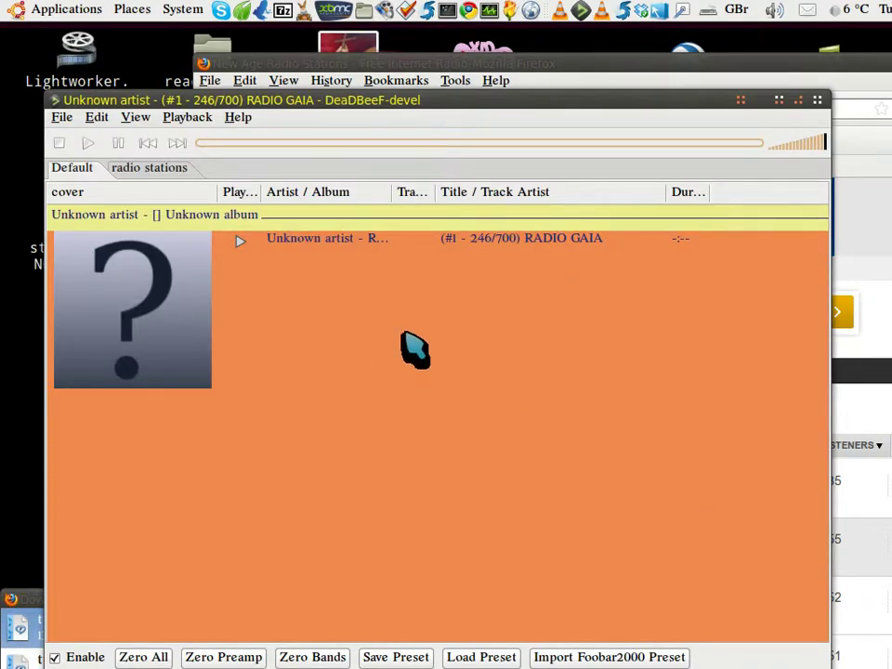
- Pause the RADIO GAIA stream and minimise DeaDBeeF back to the SHOUTcast list
click(118, 144)
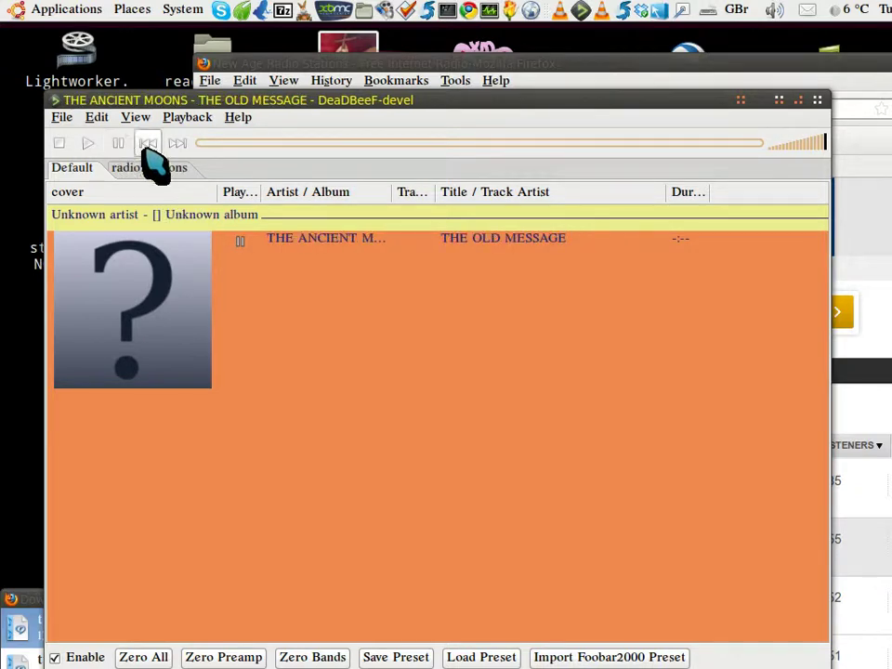
click(817, 100)
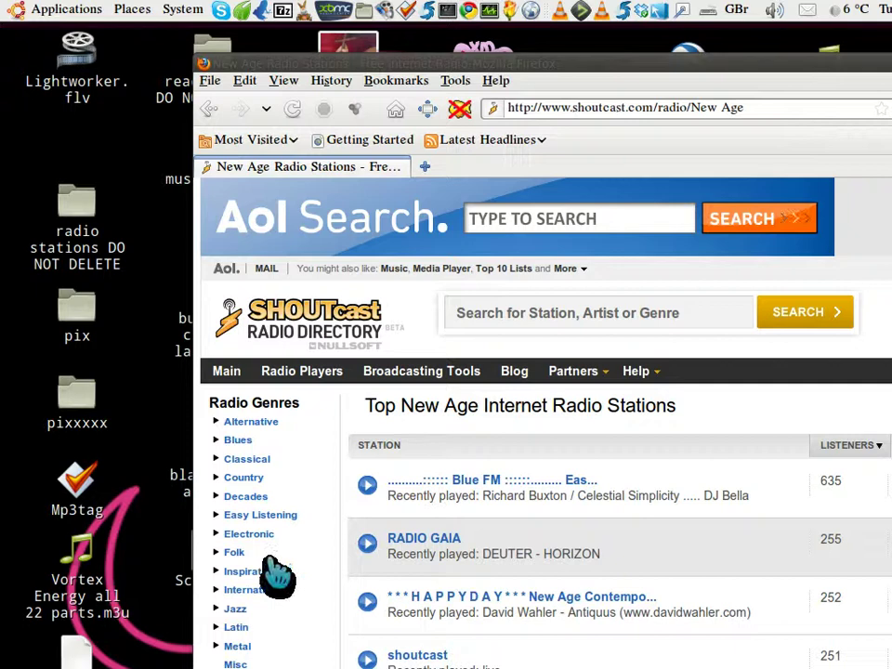
- Dismiss the RADIO GAIA prompt, then save POLSKASTACJA EDEN's tunein-station.pls to disk
click(367, 543)
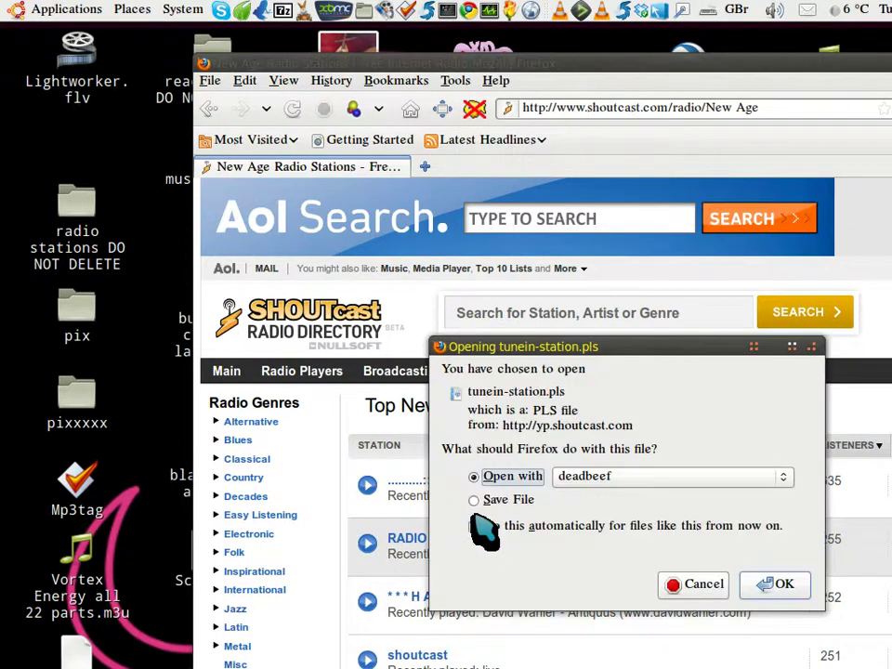
click(703, 588)
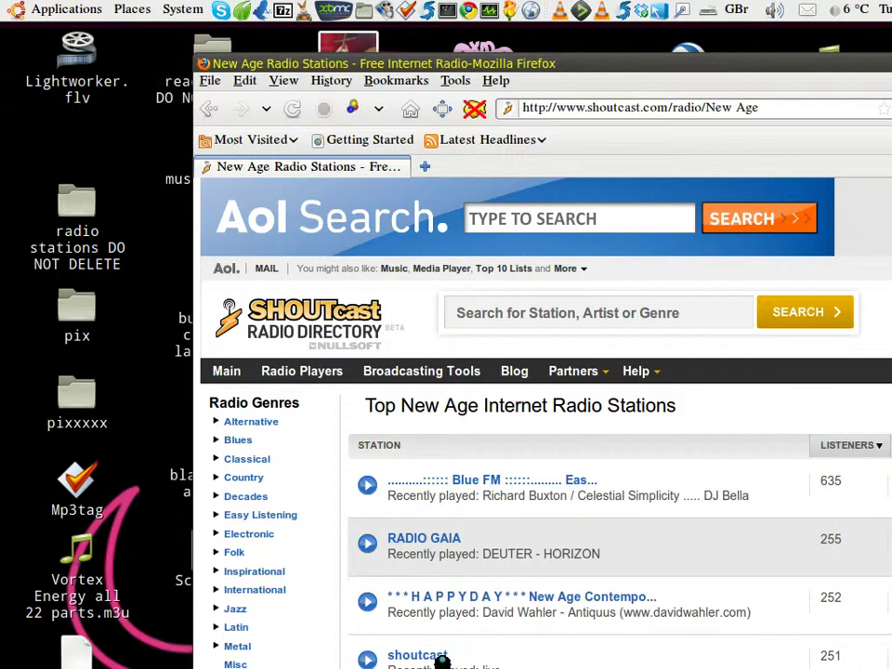
scroll(524, 563, down, 5)
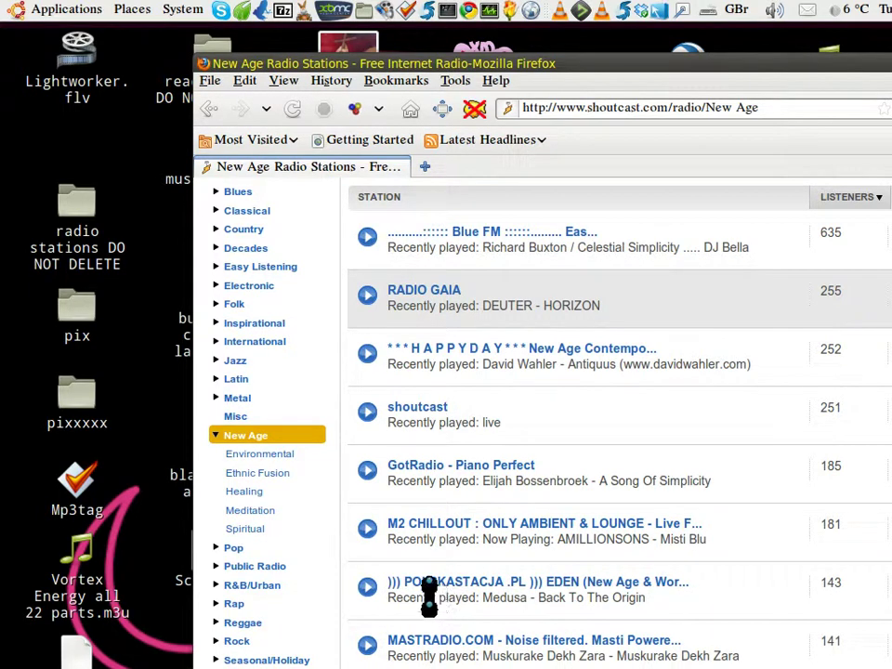
click(368, 588)
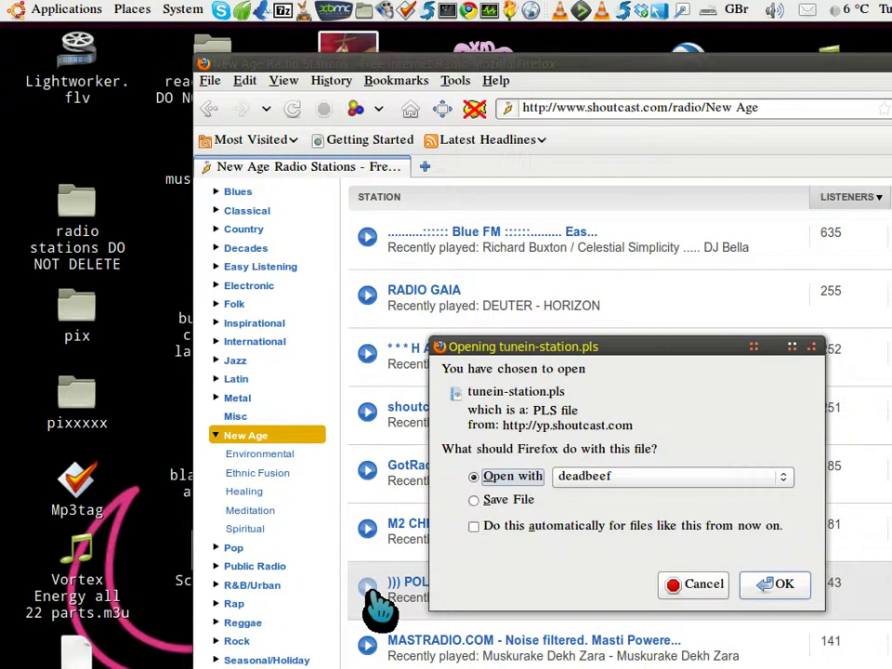
click(474, 499)
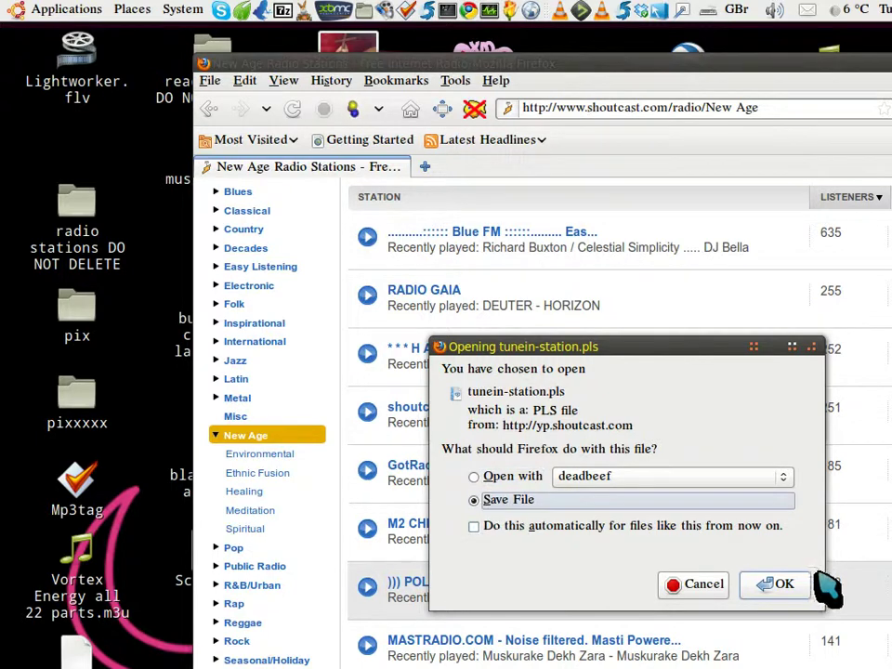
click(787, 584)
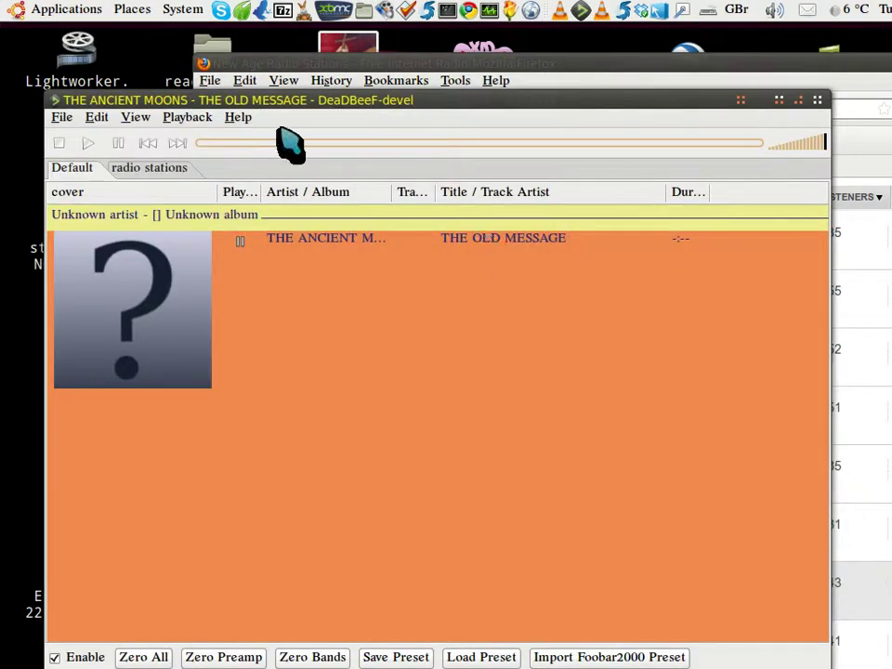
- Add tunein-station(3).pls from Downloads to DeaDBeeF, play the POLSKASTACJA stream, then pause it
drag(243, 104, 558, 73)
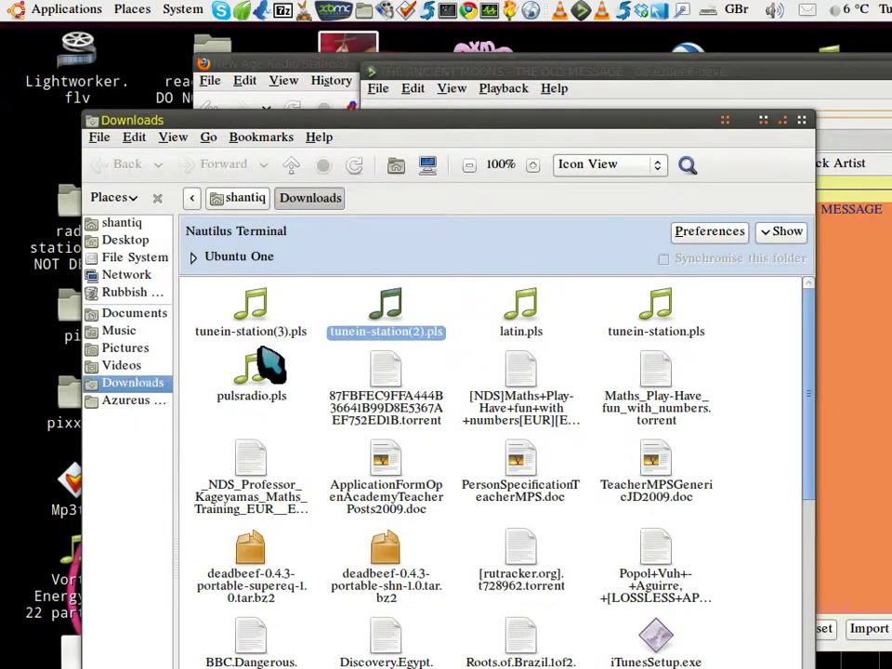
click(255, 319)
drag(713, 407, 877, 397)
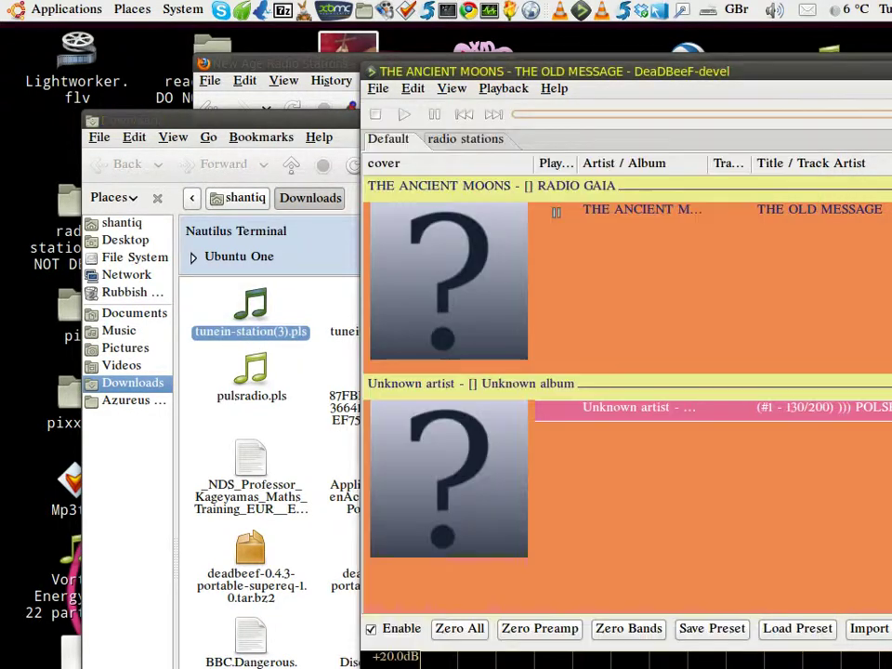
double_click(864, 414)
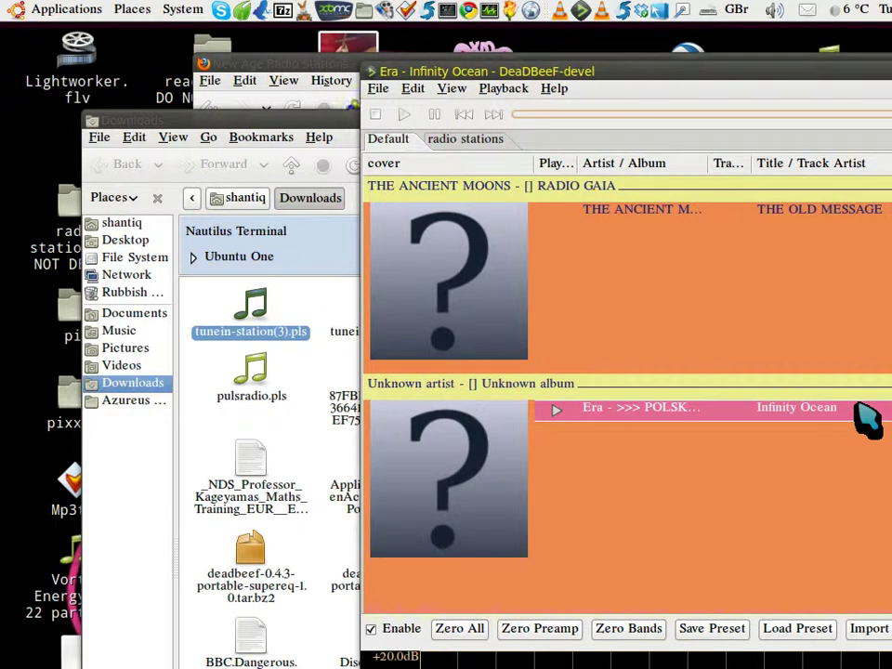
click(434, 114)
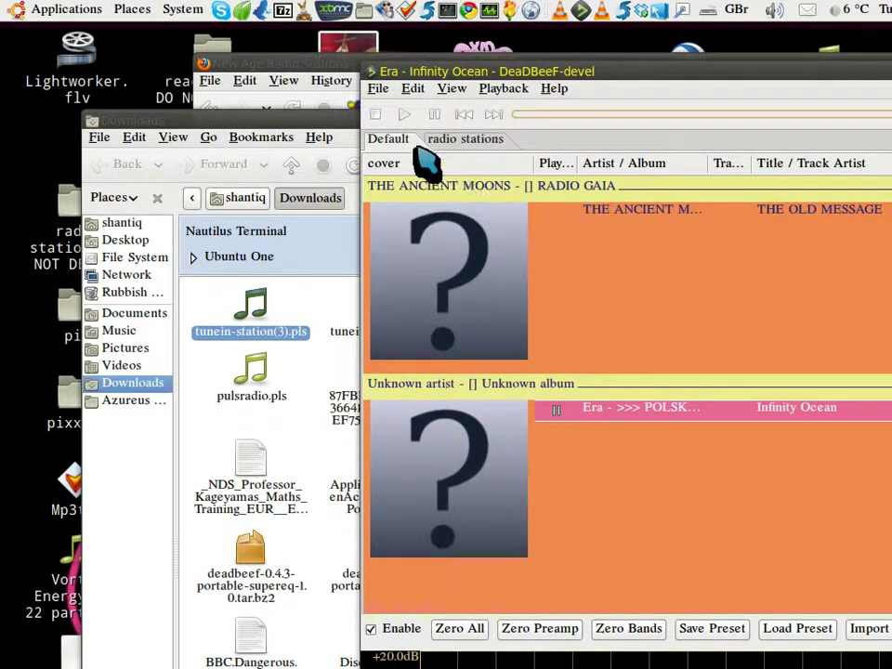
- Create a new playlist and add tunein-station(3).pls from Downloads to it
click(379, 93)
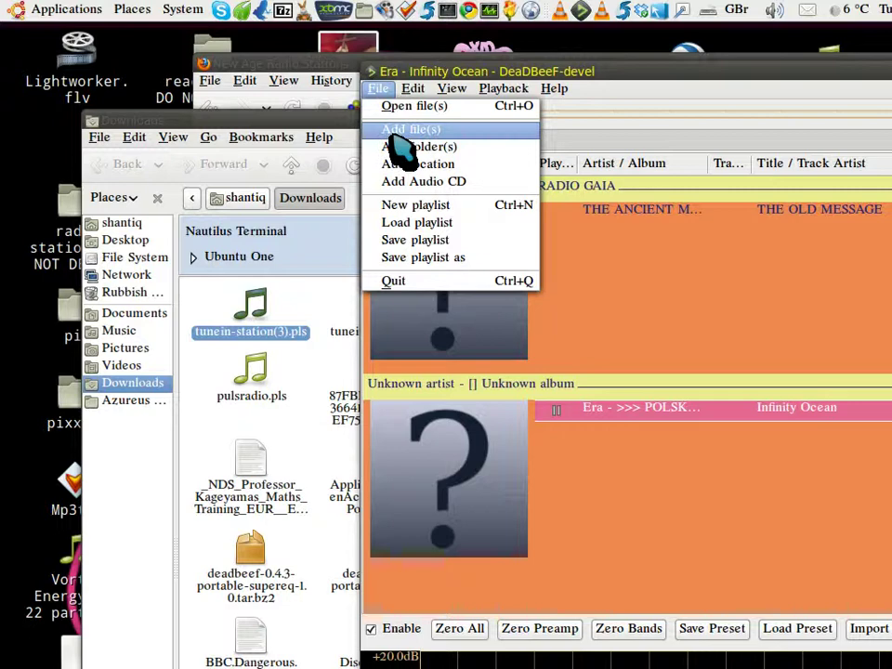
click(422, 207)
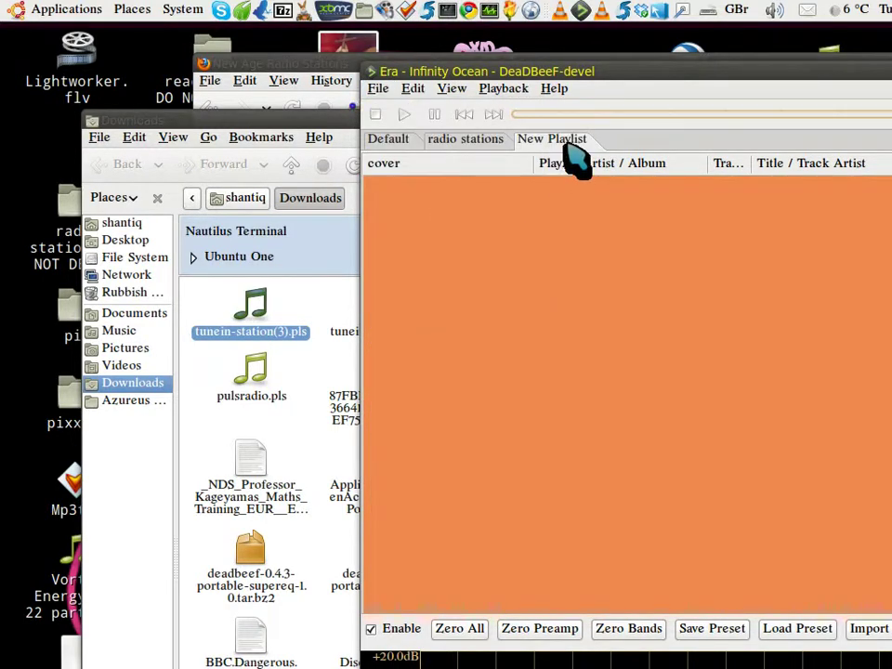
click(252, 309)
double_click(253, 308)
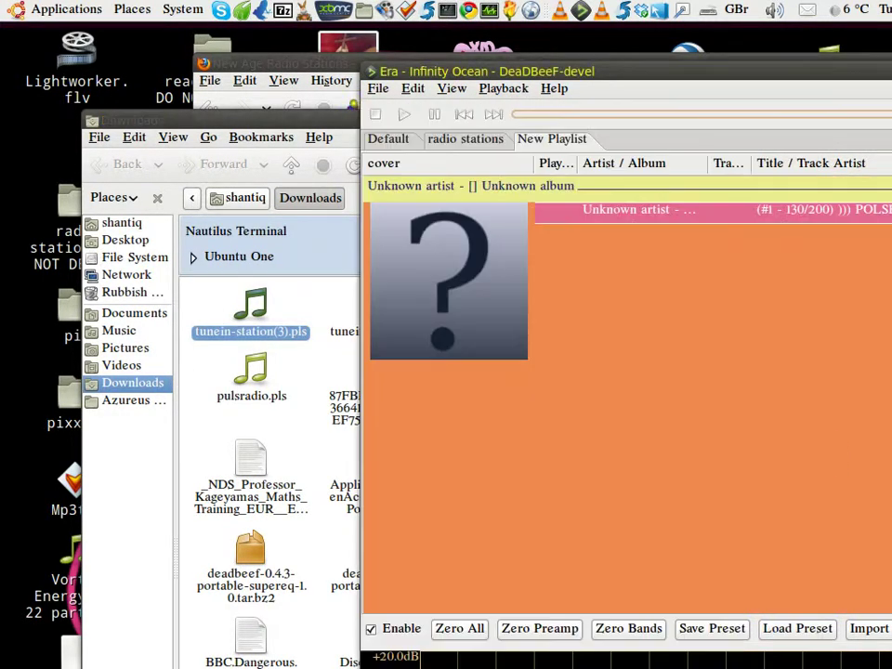
- Rename the new playlist to 'shoutcast', then show the radio stations playlist
right_click(567, 144)
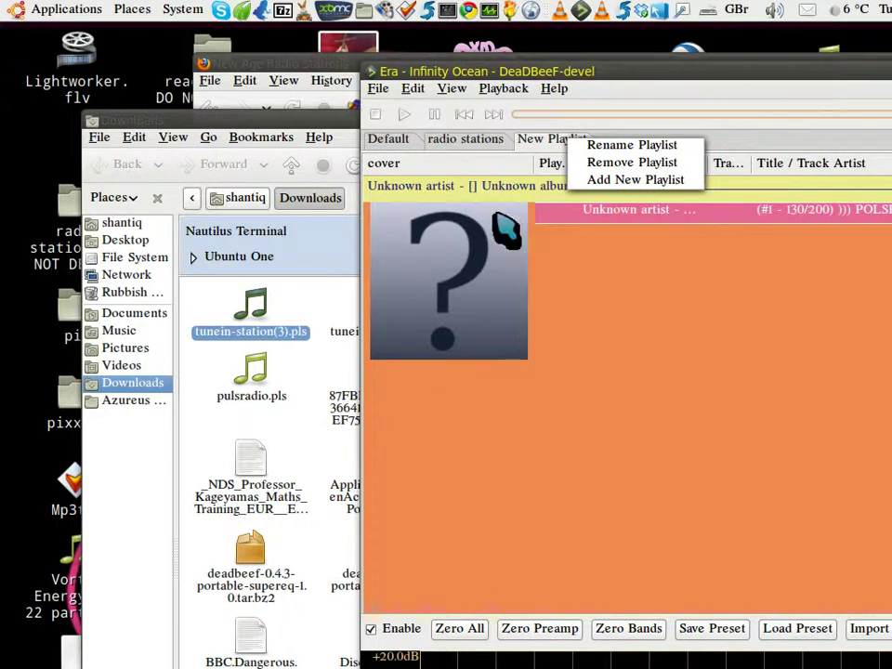
click(616, 146)
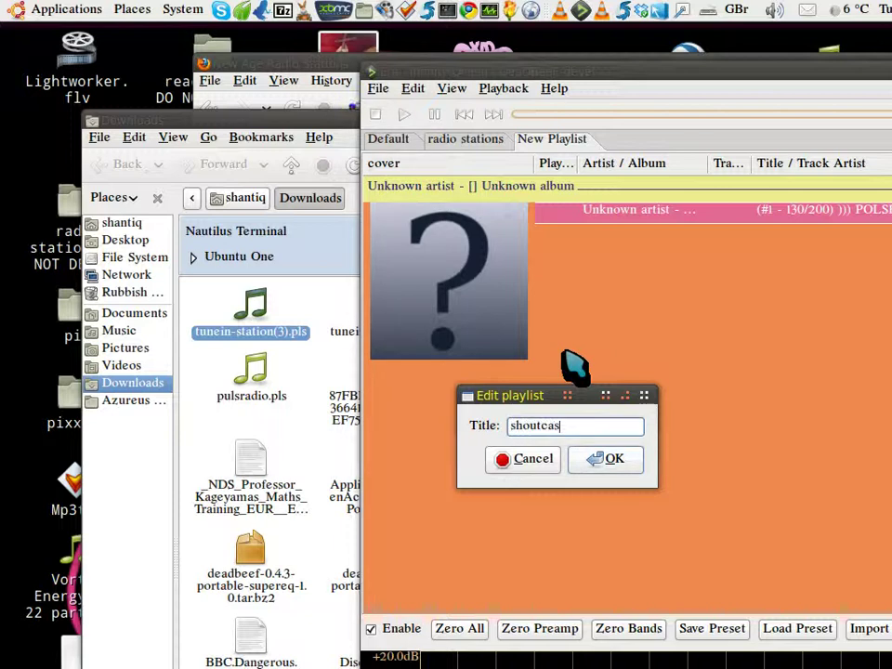
click(615, 458)
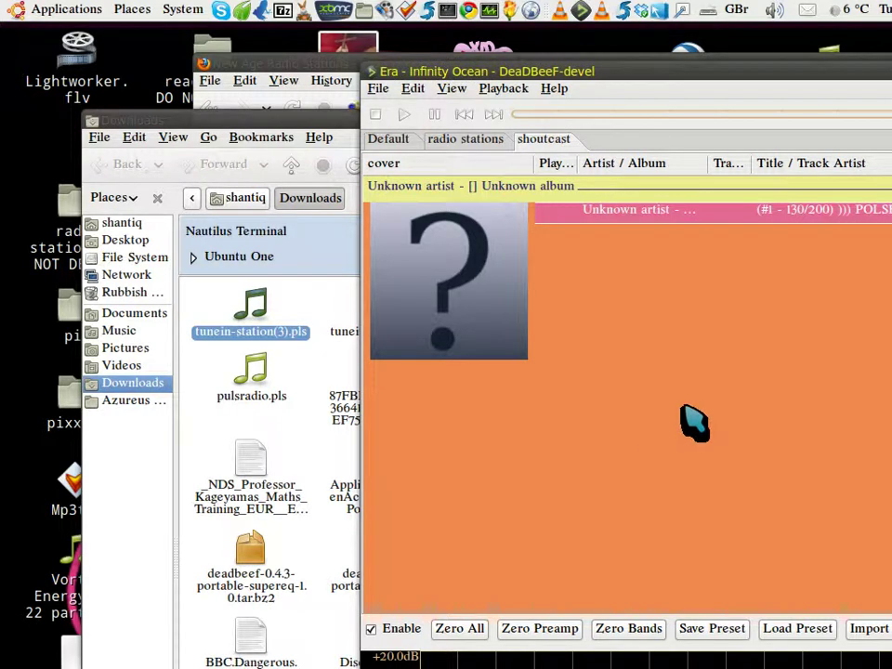
click(390, 141)
click(470, 144)
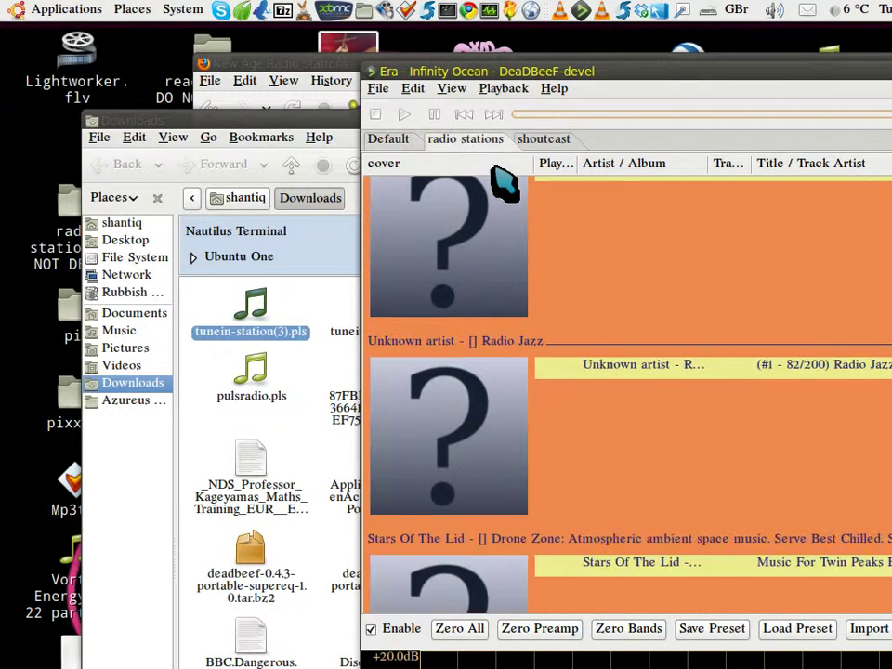
scroll(715, 339, down, 3)
scroll(712, 349, down, 3)
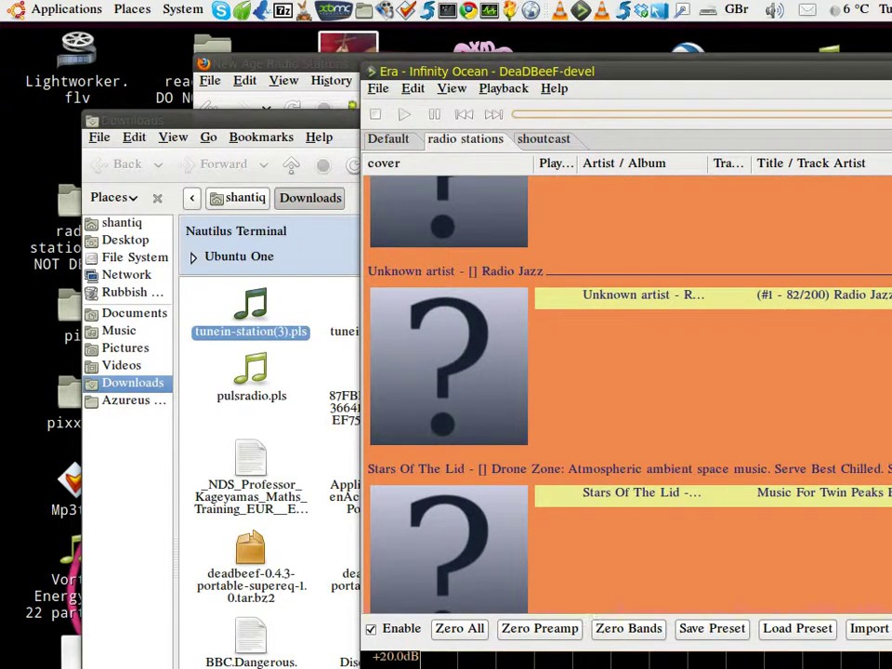
- Bring the Chrome SHOUTcast Latin stations window forward, nudge it, and close it
key(alt+Tab)
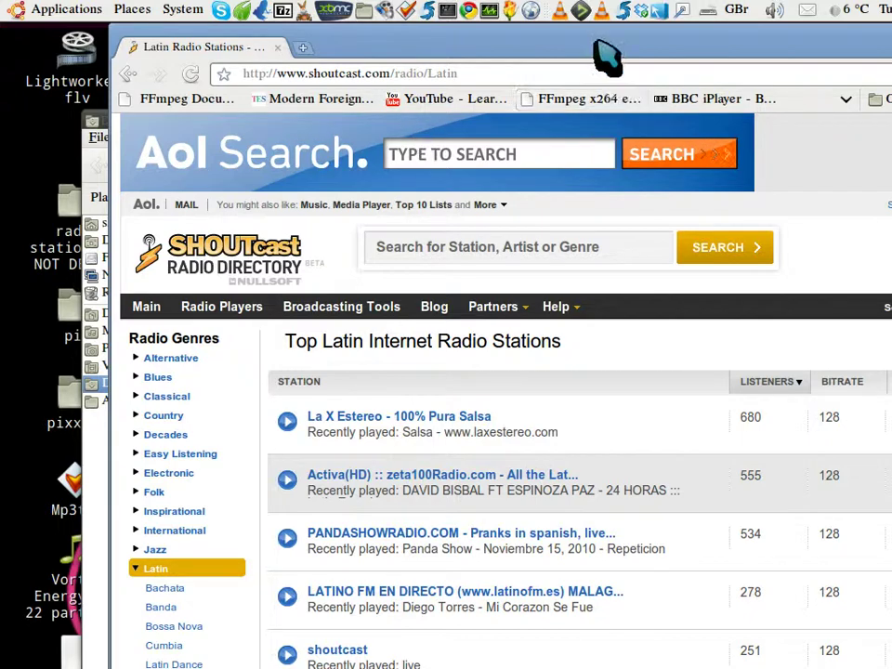
drag(598, 54, 632, 75)
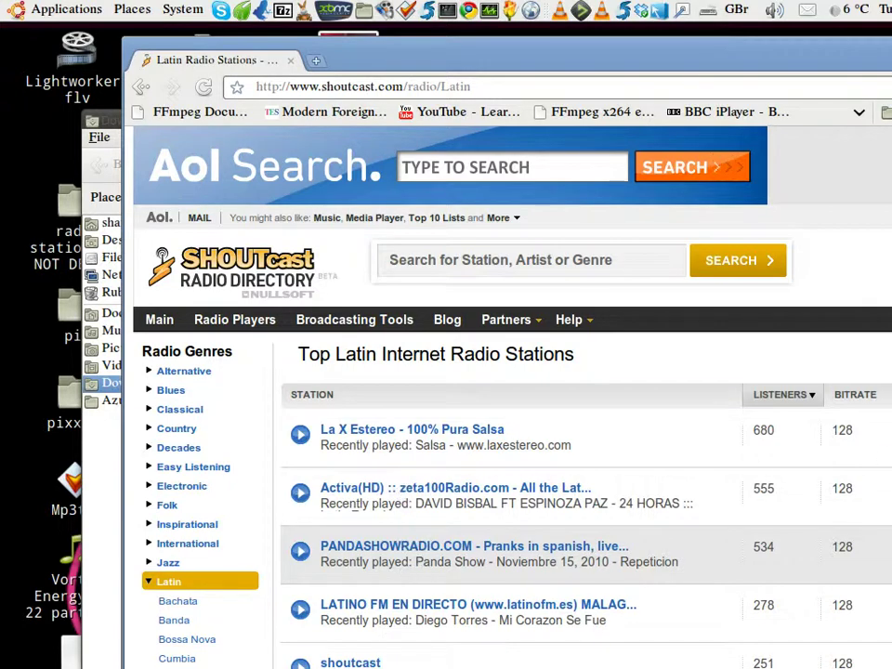
key(ctrl+w)
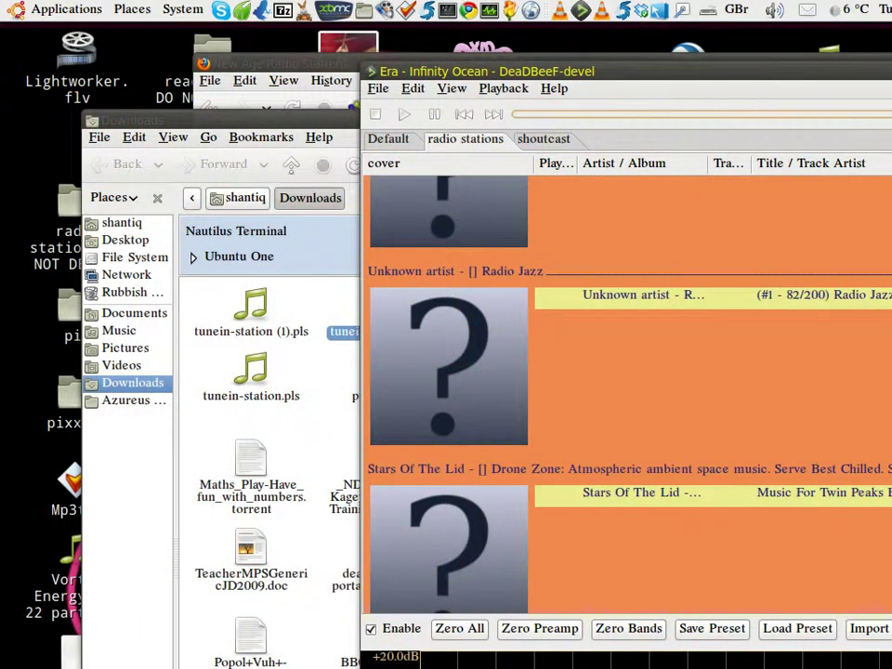